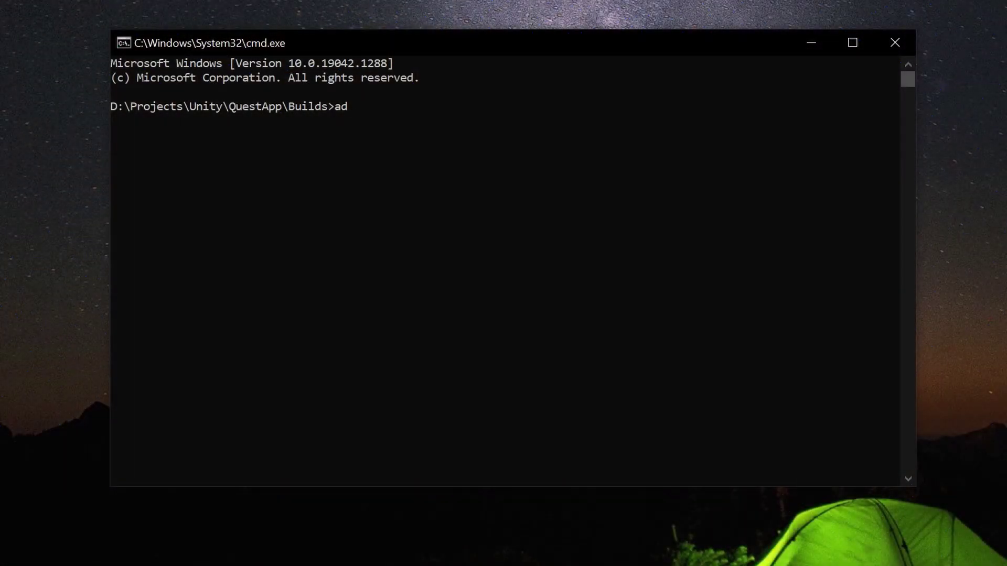
Run adb devices to confirm the Quest headset is listed as attached.
{"action": "key", "text": "Return"}
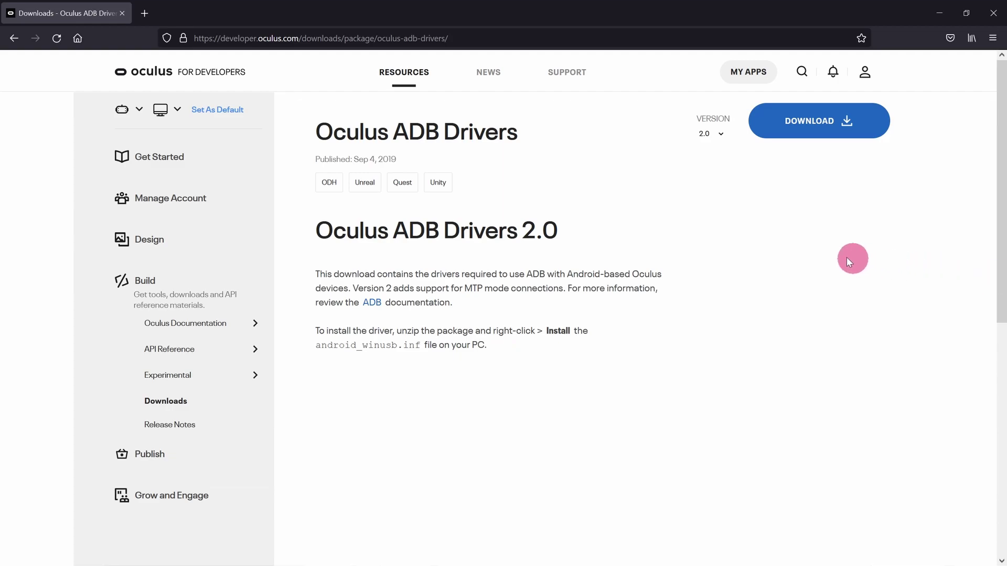
Accept the Oculus license and save the ADB Drivers 2.0 zip to disk.
{"action": "left_click", "coordinate": [805, 126]}
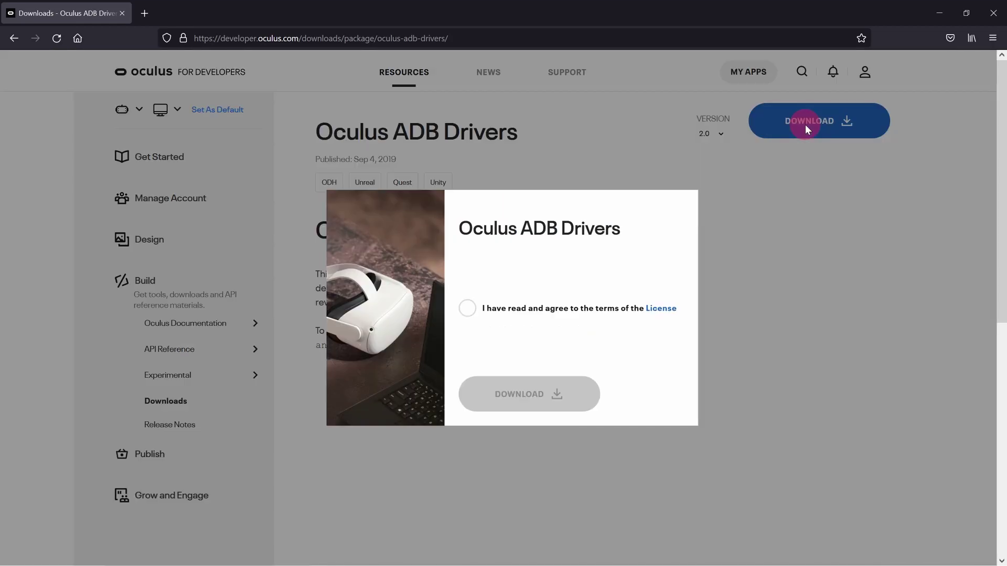
{"action": "left_click", "coordinate": [468, 309]}
{"action": "left_click", "coordinate": [531, 397]}
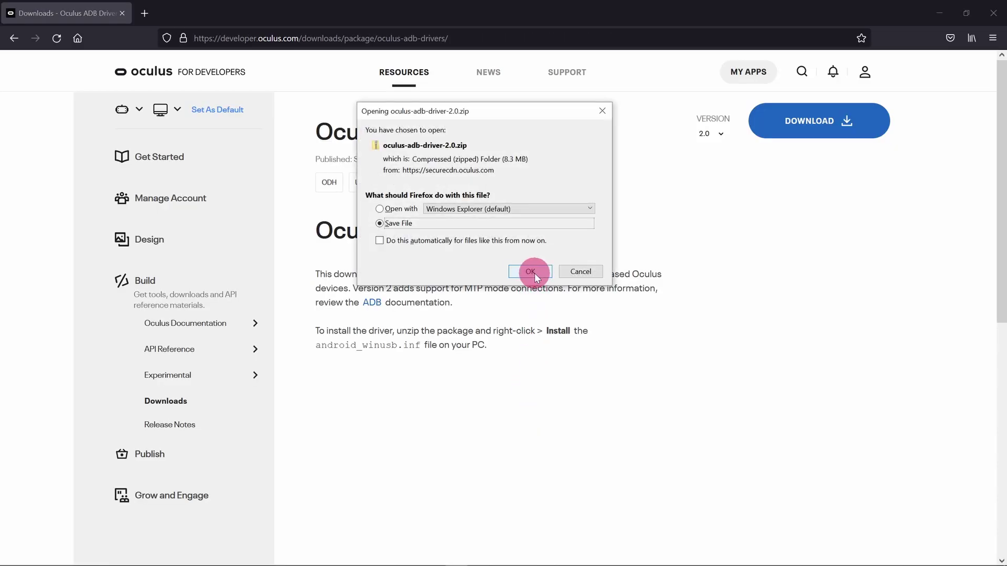
{"action": "left_click", "coordinate": [530, 271]}
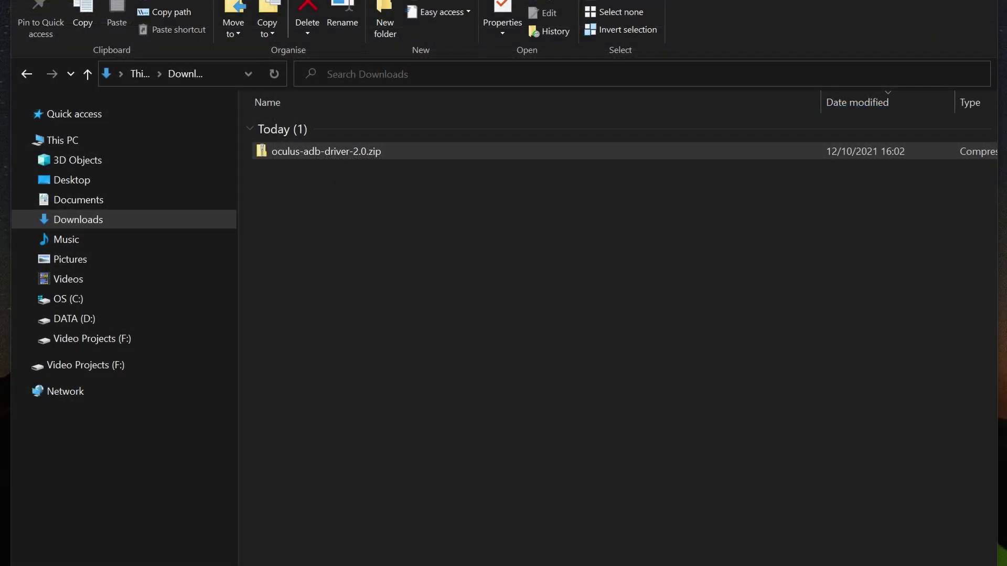
Extract the driver zip into an oculus-adb-driver-2.0 folder.
{"action": "left_click", "coordinate": [293, 152]}
{"action": "right_click", "coordinate": [294, 150]}
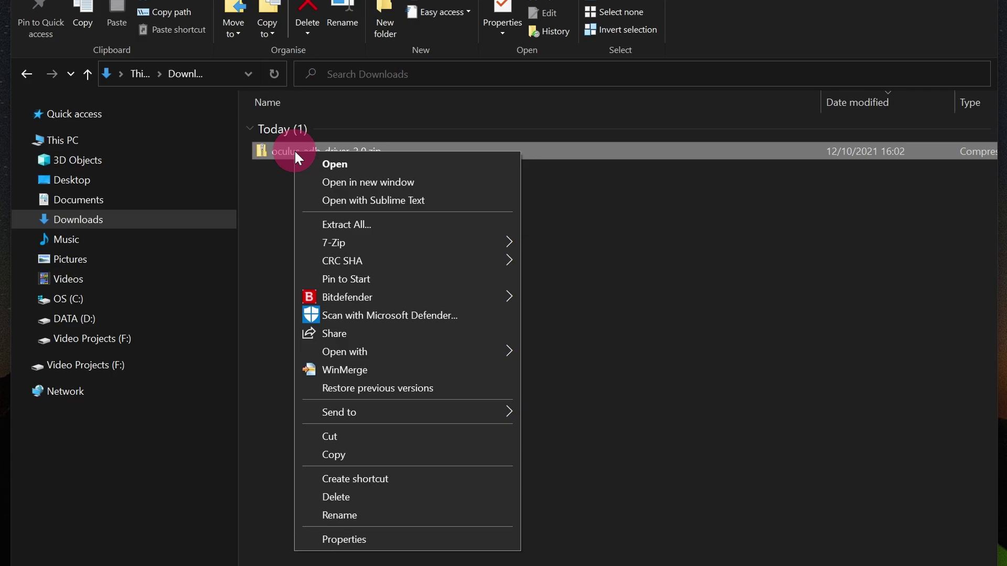
{"action": "left_click", "coordinate": [350, 224]}
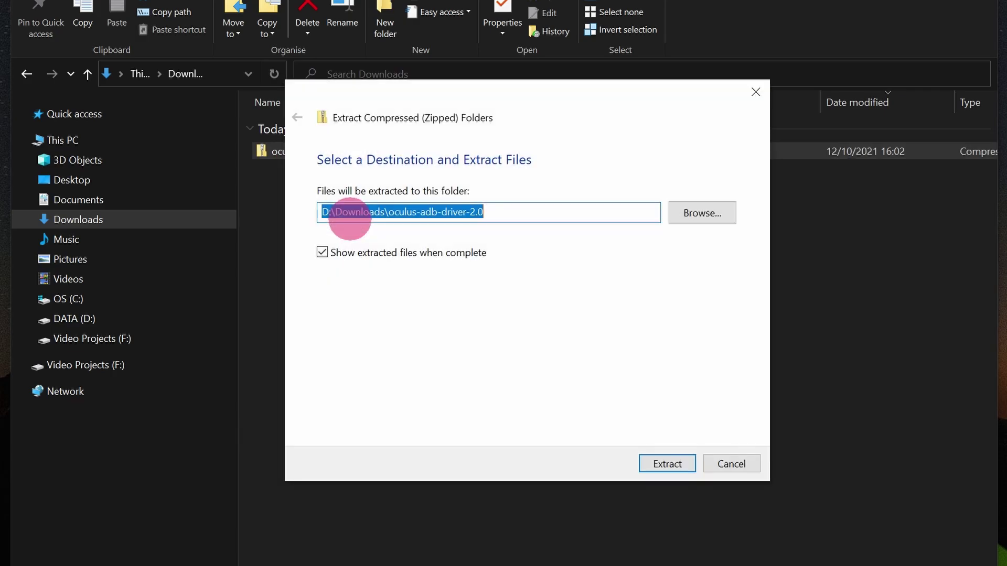
{"action": "left_click", "coordinate": [672, 461]}
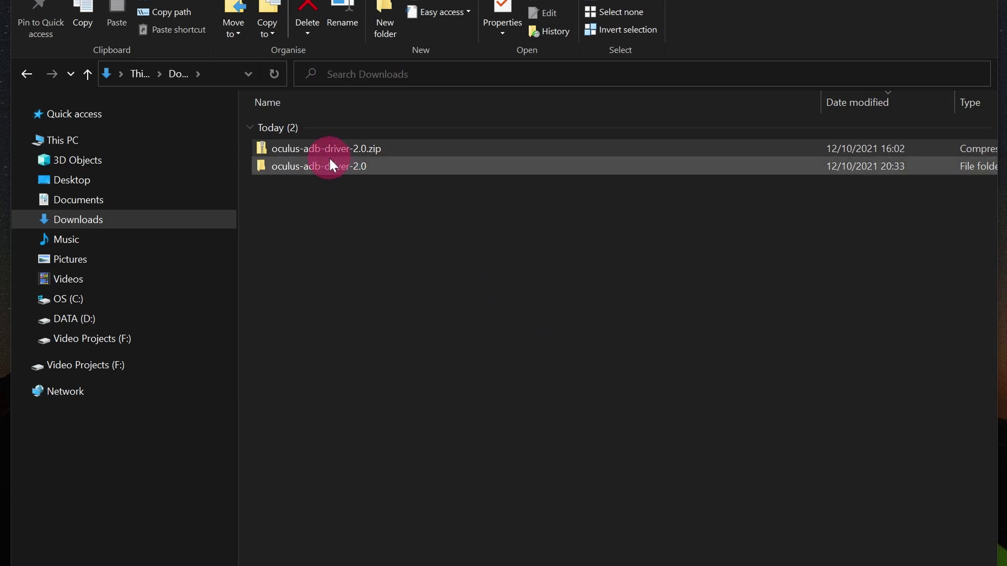
Browse through oculus-go-adb-driver-2.0 into usb_driver and select android_winusb.inf.
{"action": "double_click", "coordinate": [332, 164]}
{"action": "double_click", "coordinate": [341, 129]}
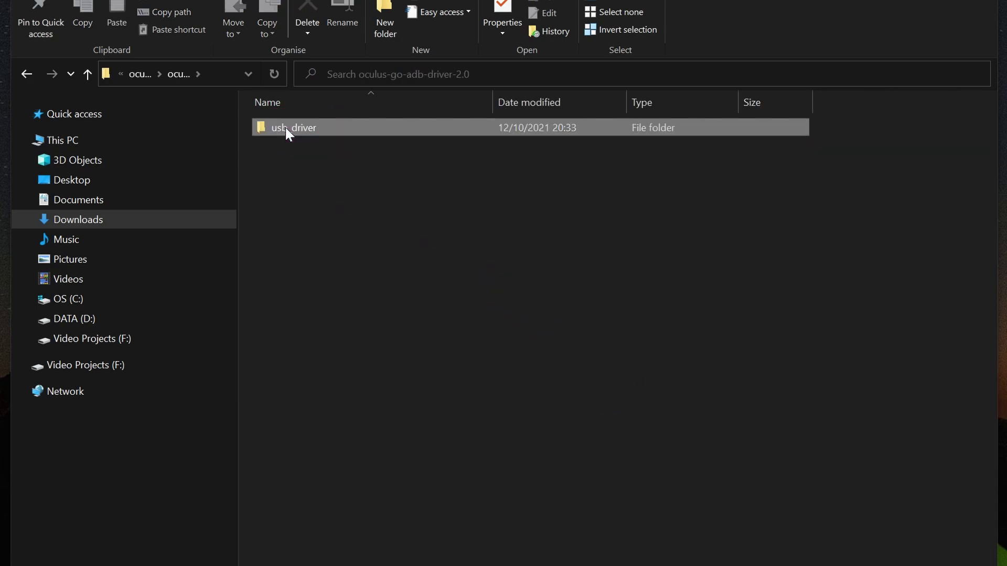
{"action": "double_click", "coordinate": [286, 127]}
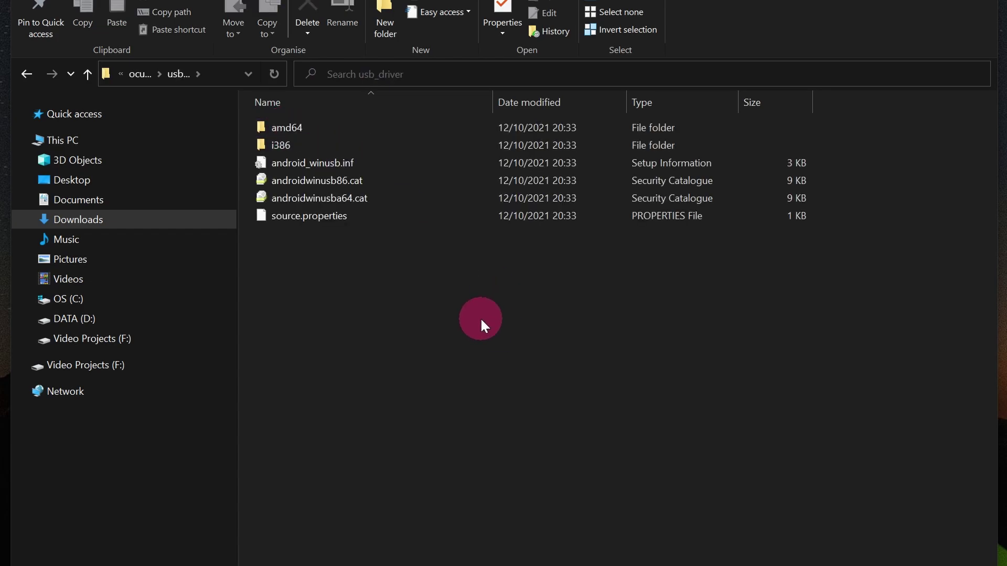
{"action": "left_click", "coordinate": [316, 163]}
{"action": "left_click", "coordinate": [309, 163]}
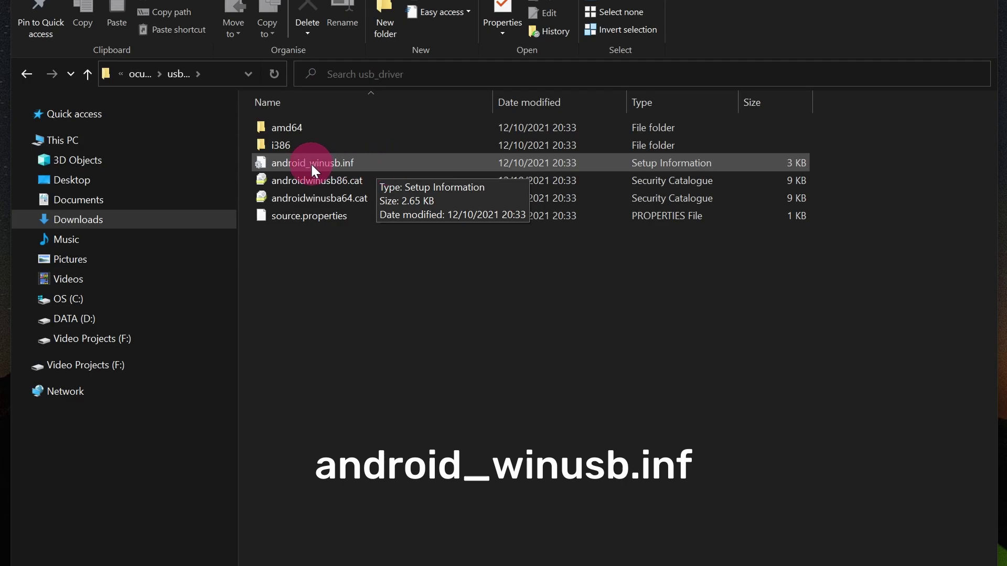
Install the driver from android_winusb.inf and acknowledge the success message.
{"action": "right_click", "coordinate": [309, 160]}
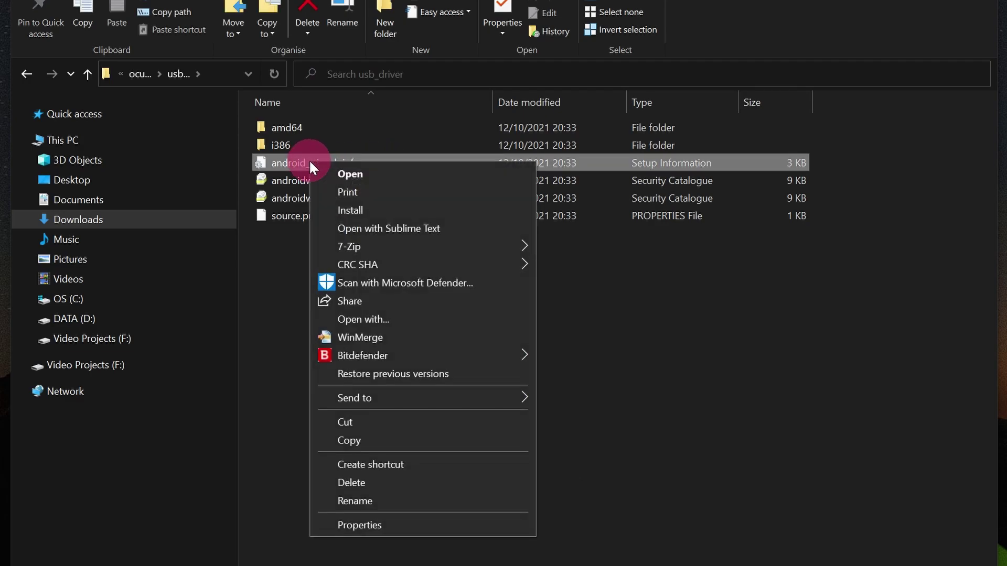
{"action": "left_click", "coordinate": [355, 211]}
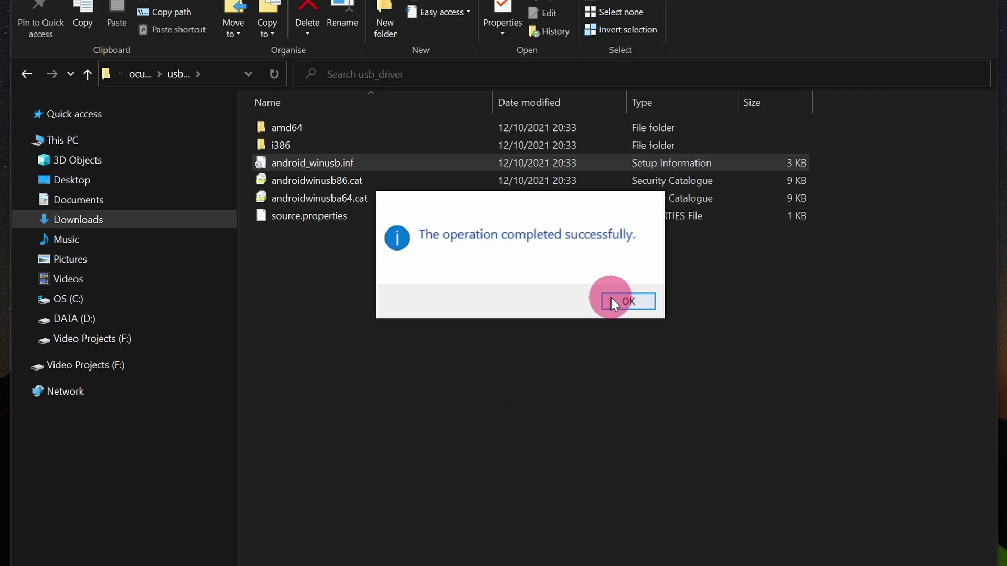
{"action": "left_click", "coordinate": [617, 300]}
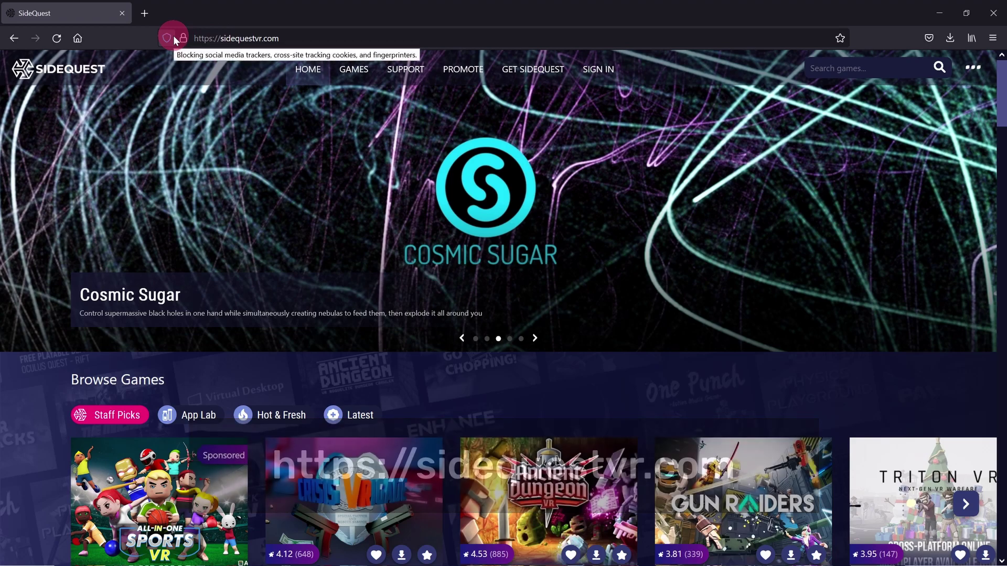
Save SideQuest-Setup-0.10.24-x64-win.exe from the Download & Setup page into Downloads.
{"action": "left_click", "coordinate": [539, 72]}
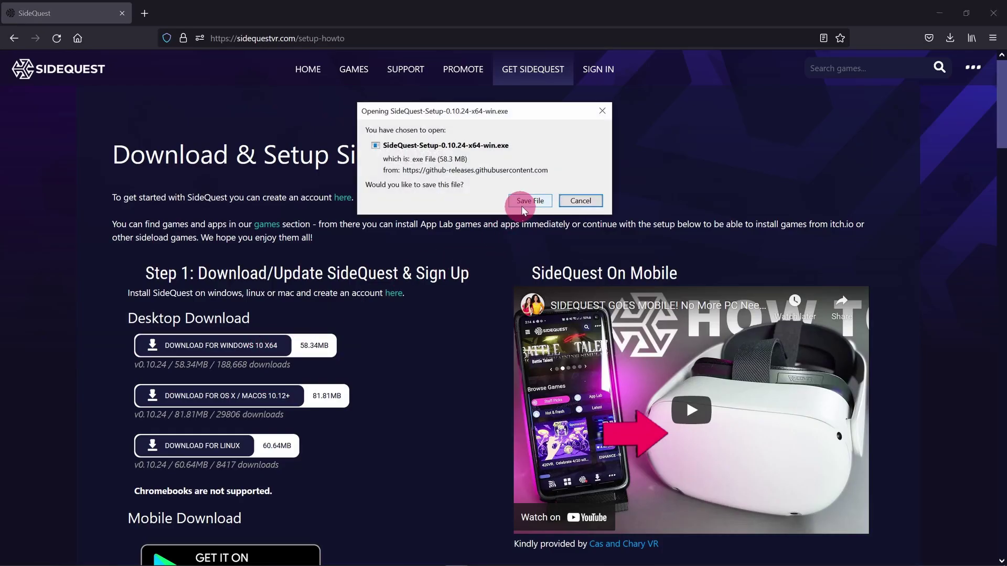
{"action": "left_click", "coordinate": [529, 200]}
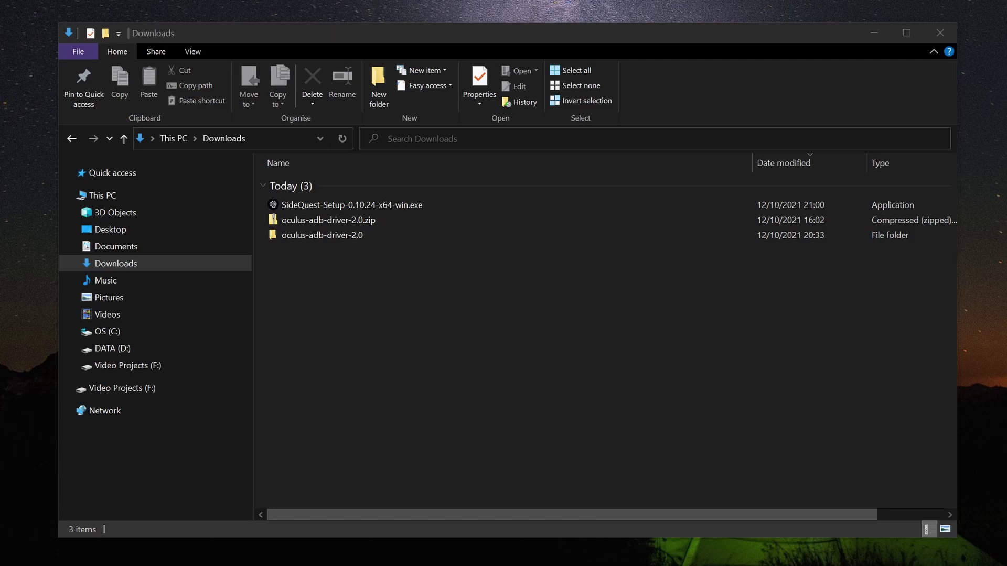
Install SideQuest 0.10.24 only for the current user and launch it on finish.
{"action": "double_click", "coordinate": [365, 205]}
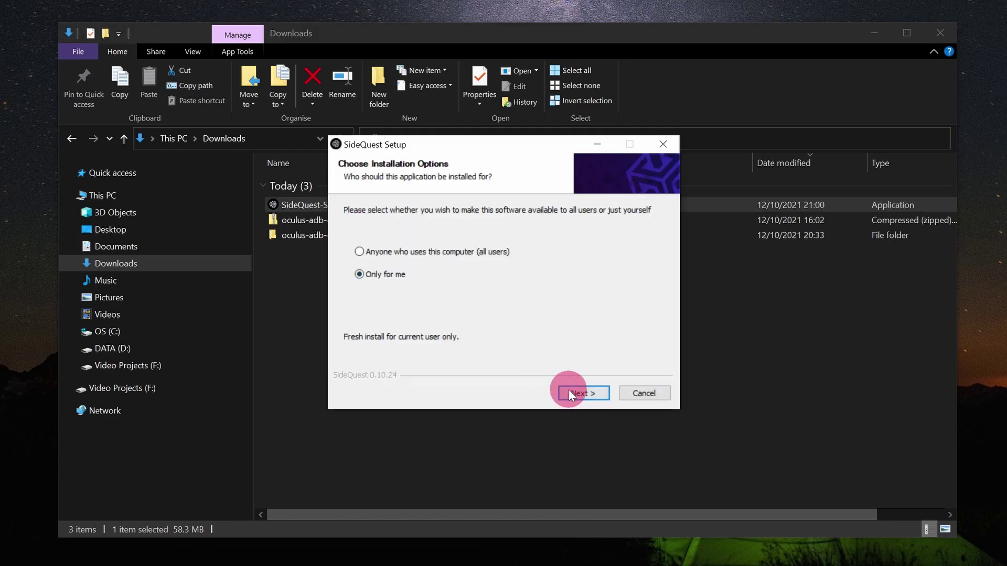
{"action": "left_click", "coordinate": [577, 394]}
{"action": "left_click", "coordinate": [581, 390]}
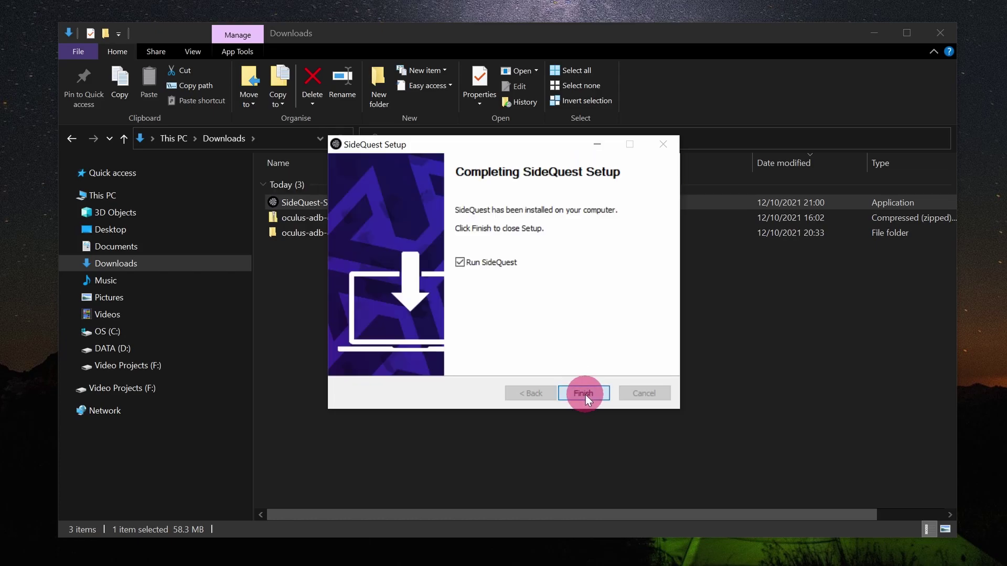
{"action": "left_click", "coordinate": [585, 394]}
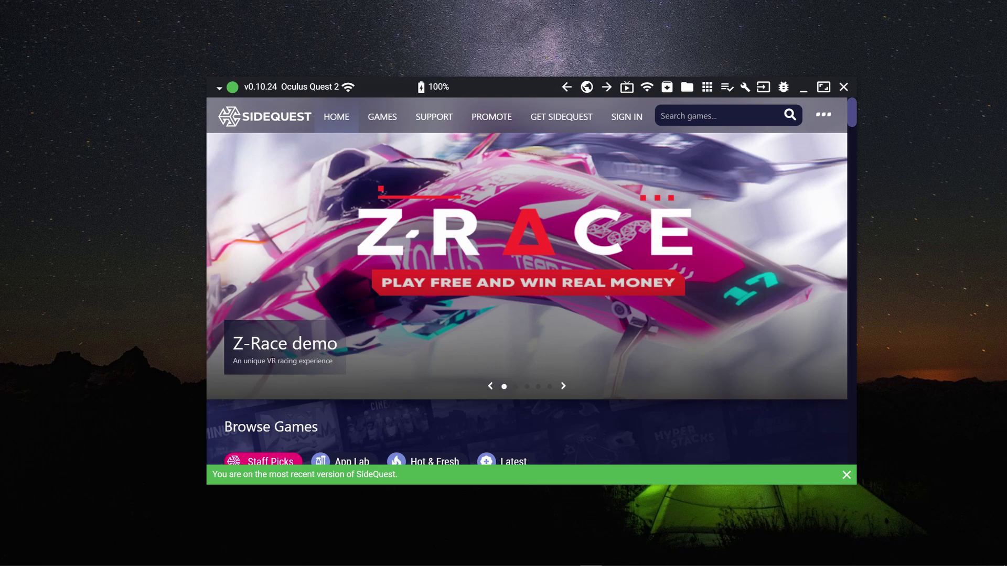
List all games sorted by New and open The Dream's store page.
{"action": "left_click", "coordinate": [386, 119]}
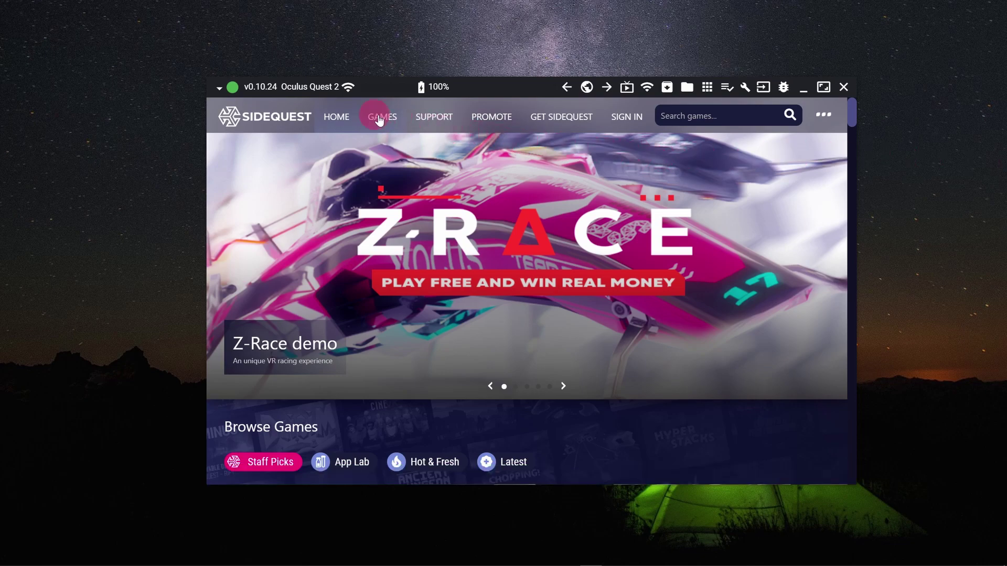
{"action": "left_click", "coordinate": [379, 119]}
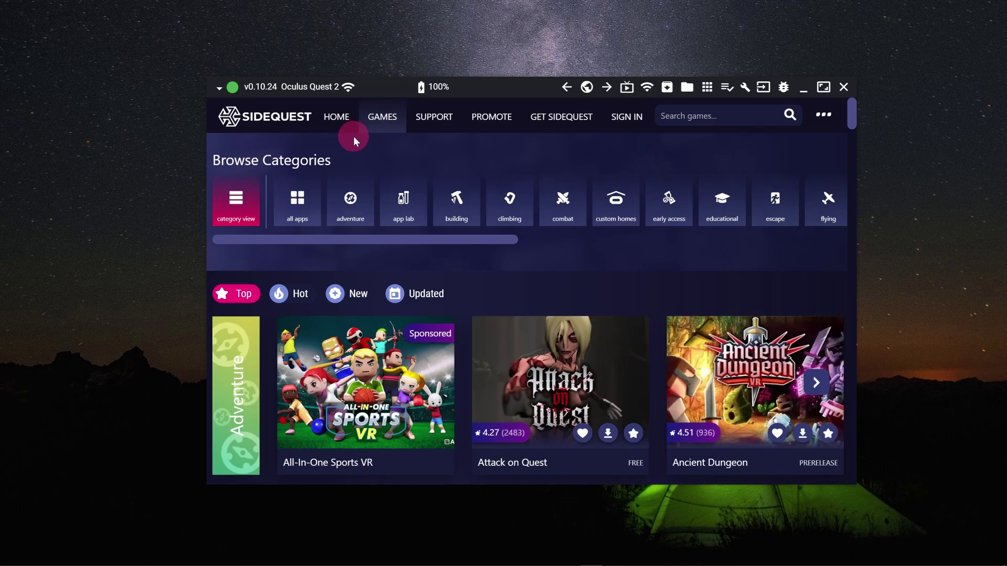
{"action": "left_click", "coordinate": [296, 201]}
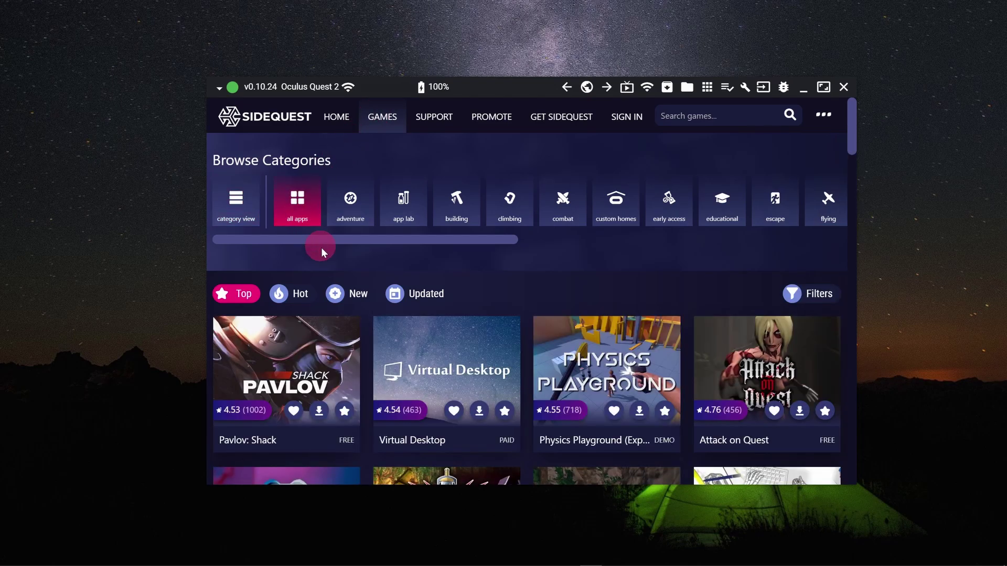
{"action": "left_click", "coordinate": [334, 294]}
{"action": "scroll", "coordinate": [464, 337], "scroll_direction": "down", "scroll_amount": 5}
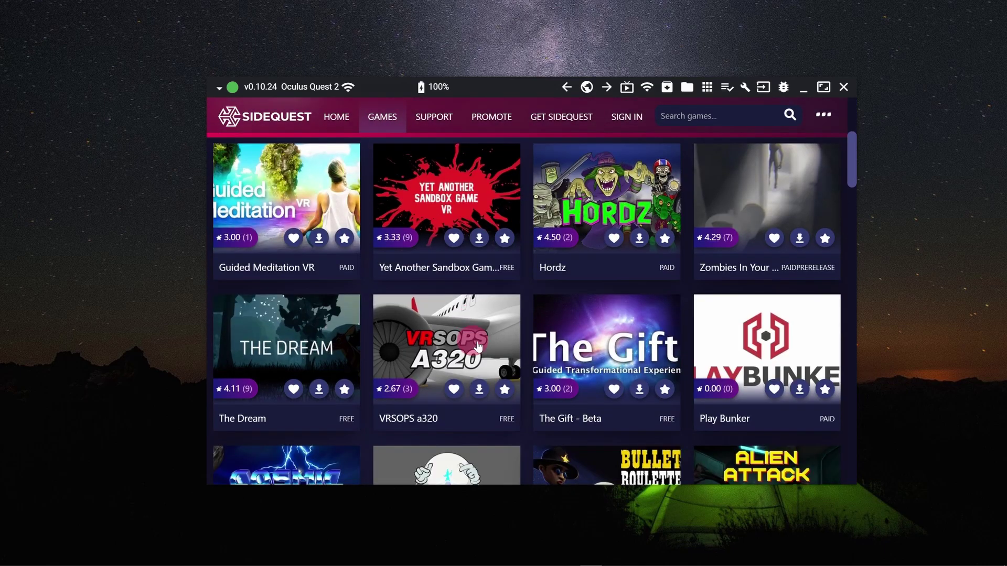
{"action": "left_click", "coordinate": [300, 339]}
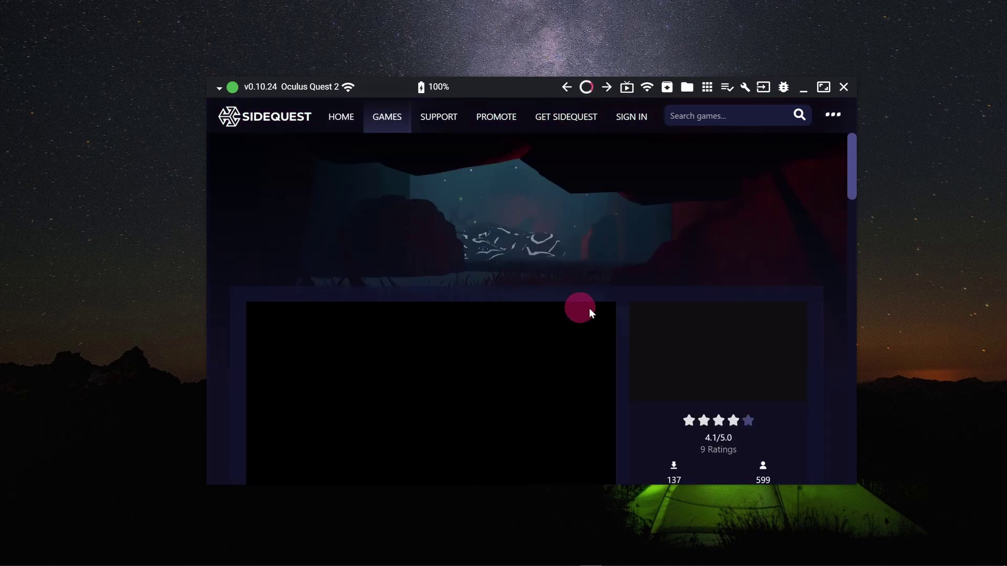
{"action": "scroll", "coordinate": [832, 301], "scroll_direction": "down", "scroll_amount": 5}
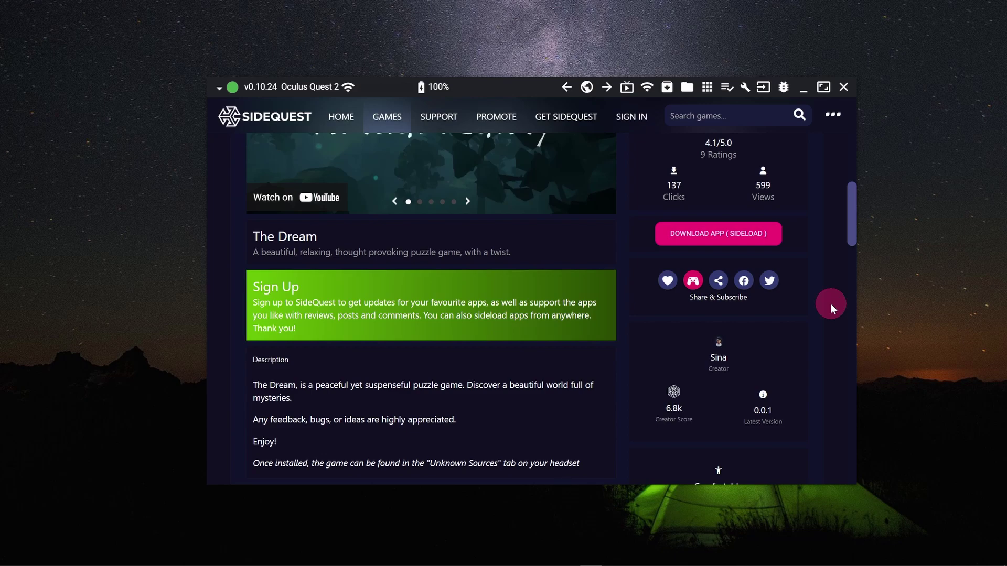
Sideload The Dream and check the tasks list for 'APK installed ok!!'.
{"action": "left_click", "coordinate": [705, 237]}
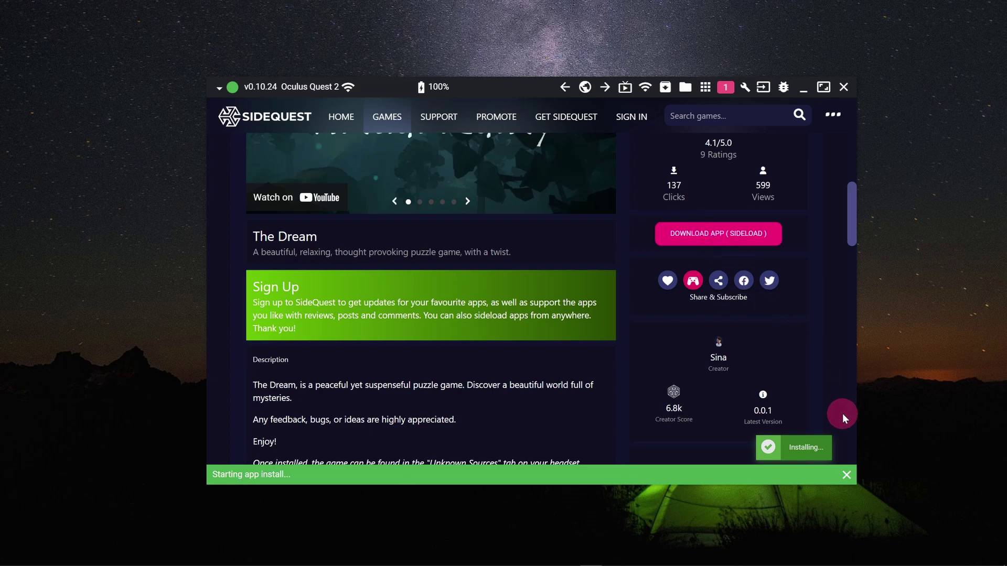
{"action": "left_click", "coordinate": [726, 89]}
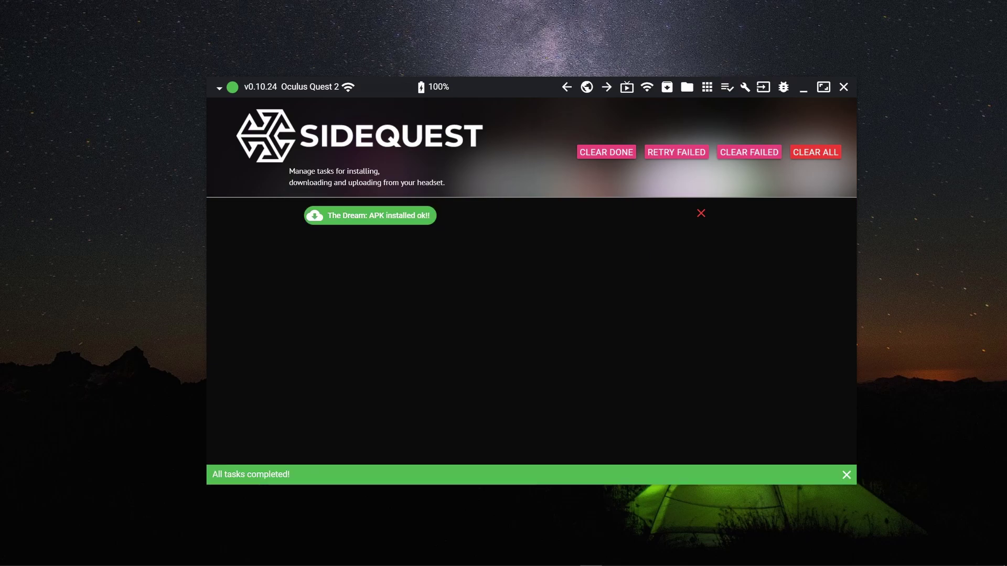
Show the headset's installed apps, including com.SadeghiStudio.TheDream.
{"action": "left_click", "coordinate": [713, 89]}
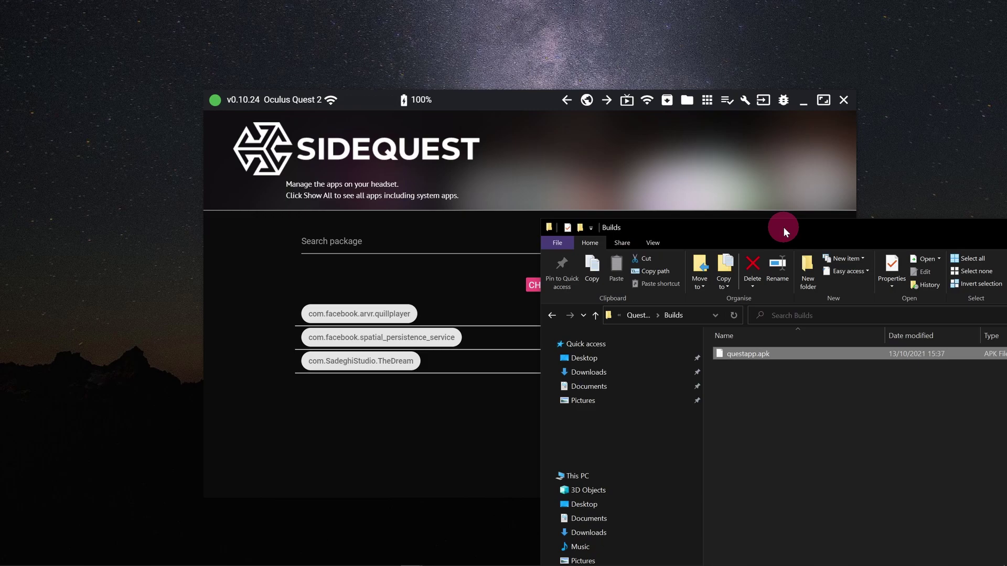
Drag questapp.apk into SideQuest, then verify com.LudicWorlds.QuestApp in the installed apps.
{"action": "left_click_drag", "start_coordinate": [747, 352], "coordinate": [288, 154]}
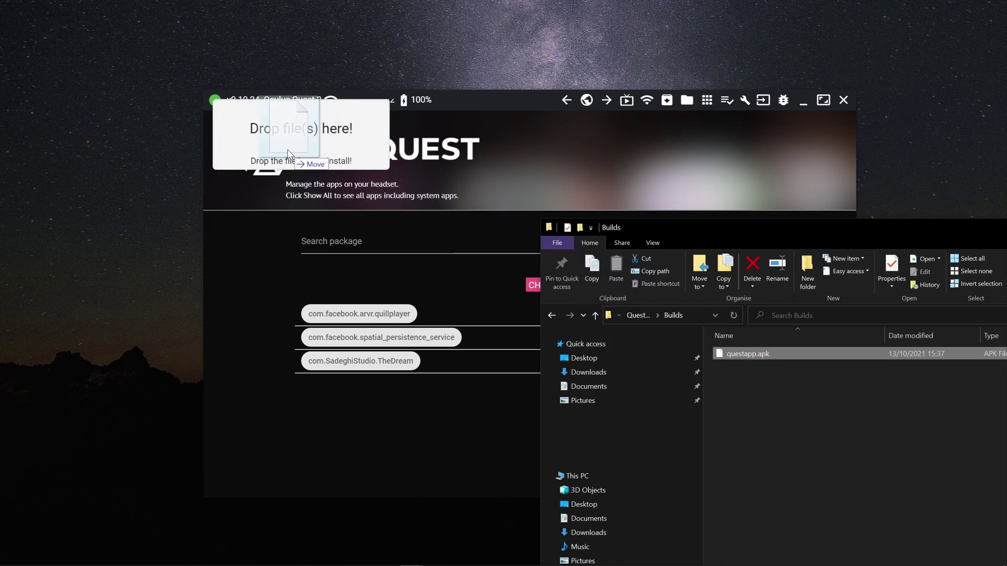
{"action": "left_click_drag", "start_coordinate": [288, 153], "coordinate": [289, 151]}
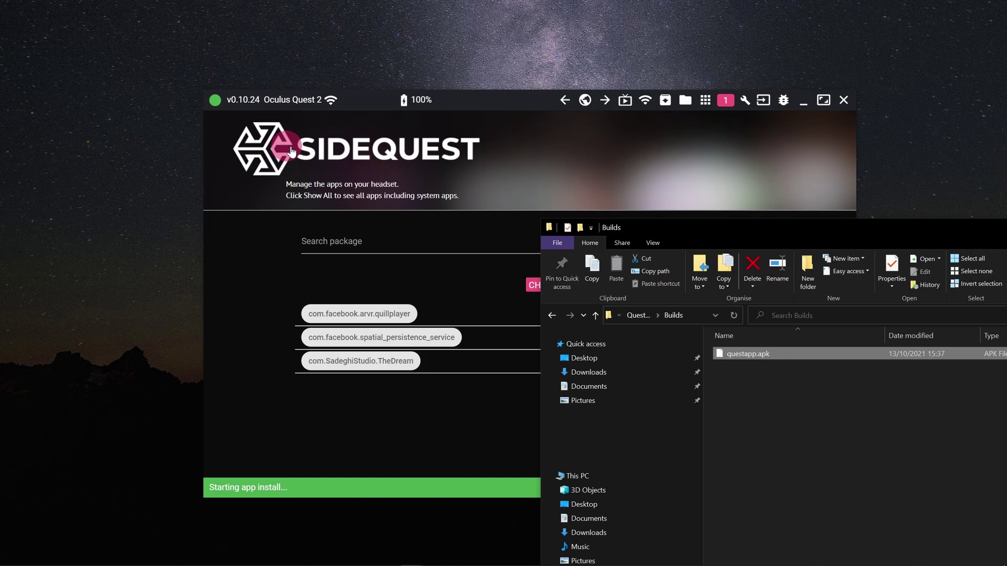
{"action": "left_click", "coordinate": [726, 101]}
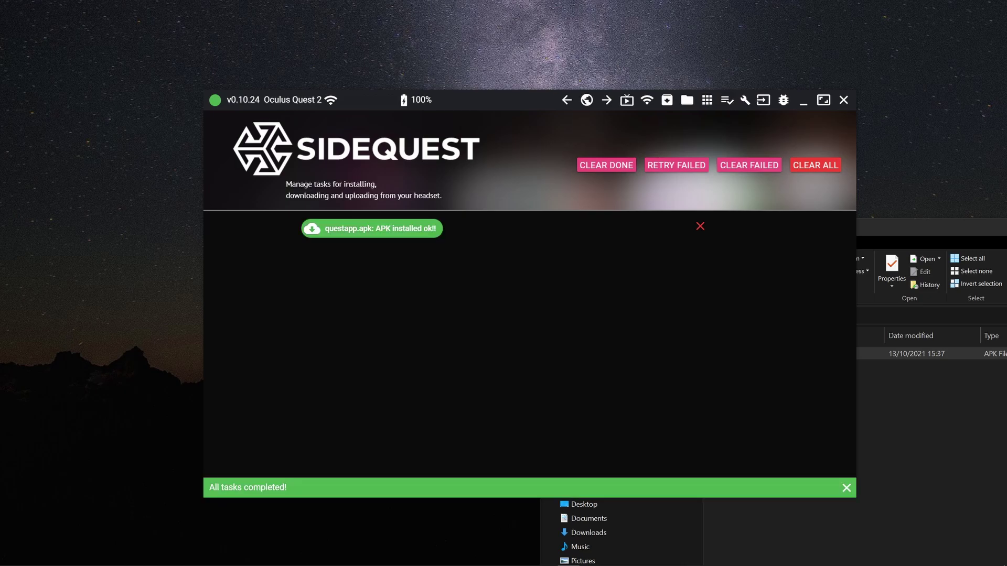
{"action": "left_click", "coordinate": [706, 100]}
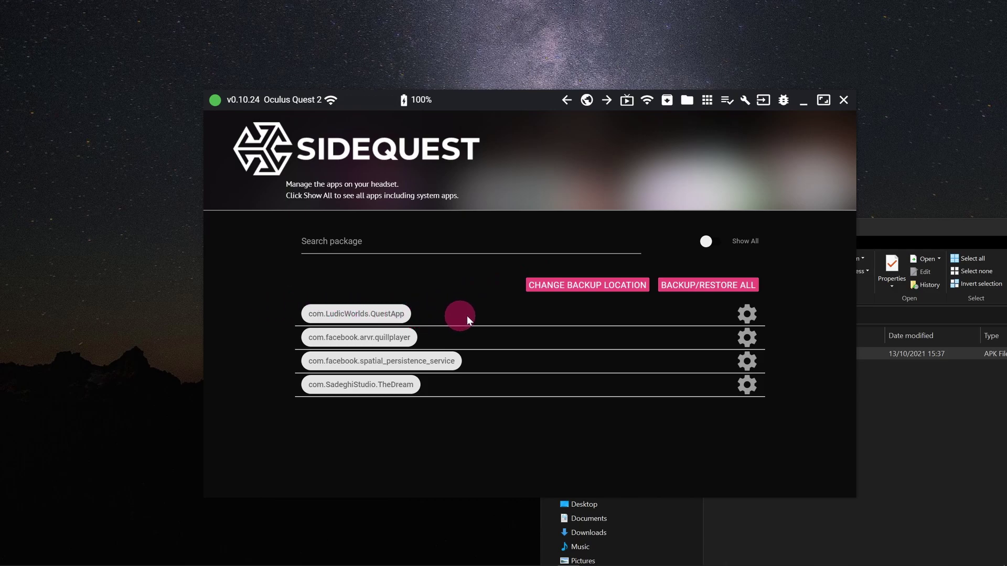
{"action": "left_click", "coordinate": [671, 104]}
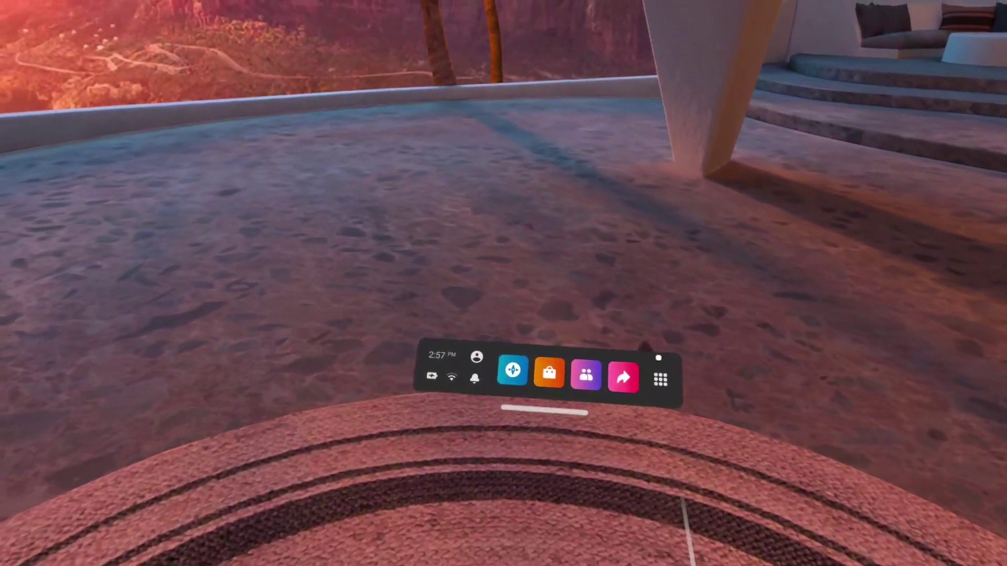
Filter the headset's Apps library to Unknown Sources and launch TheDream.
{"action": "left_click", "coordinate": [654, 373]}
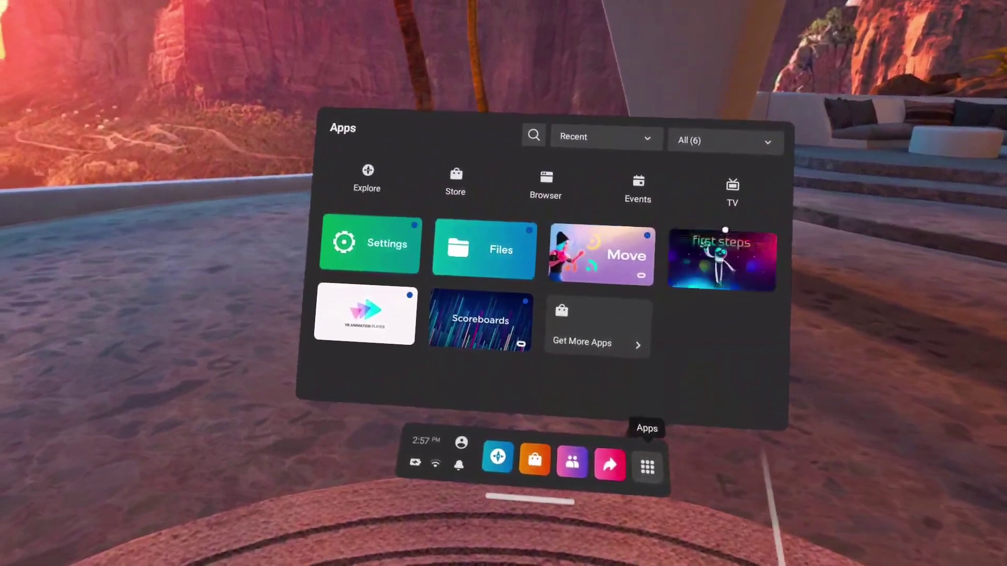
{"action": "left_click", "coordinate": [718, 136]}
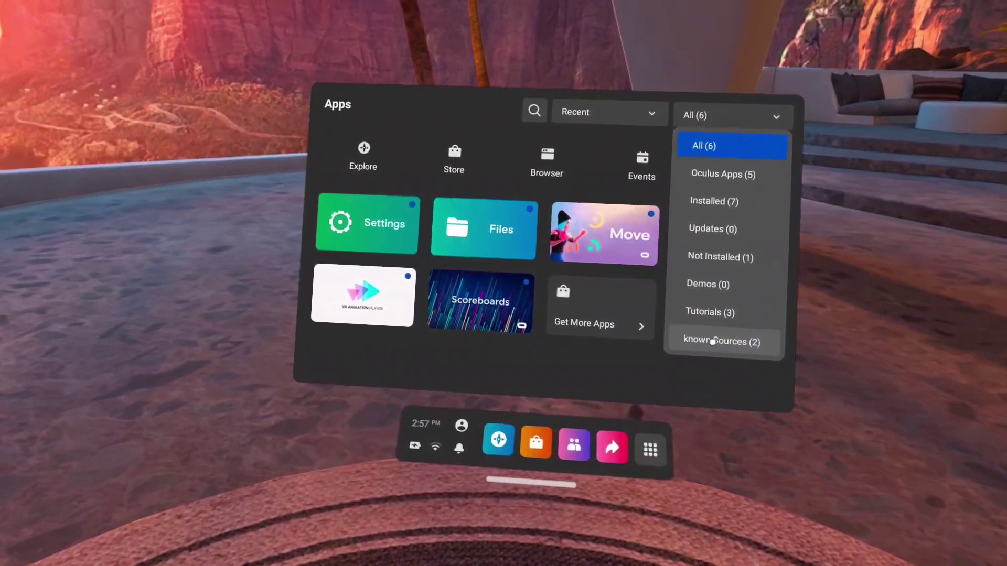
{"action": "left_click", "coordinate": [712, 342]}
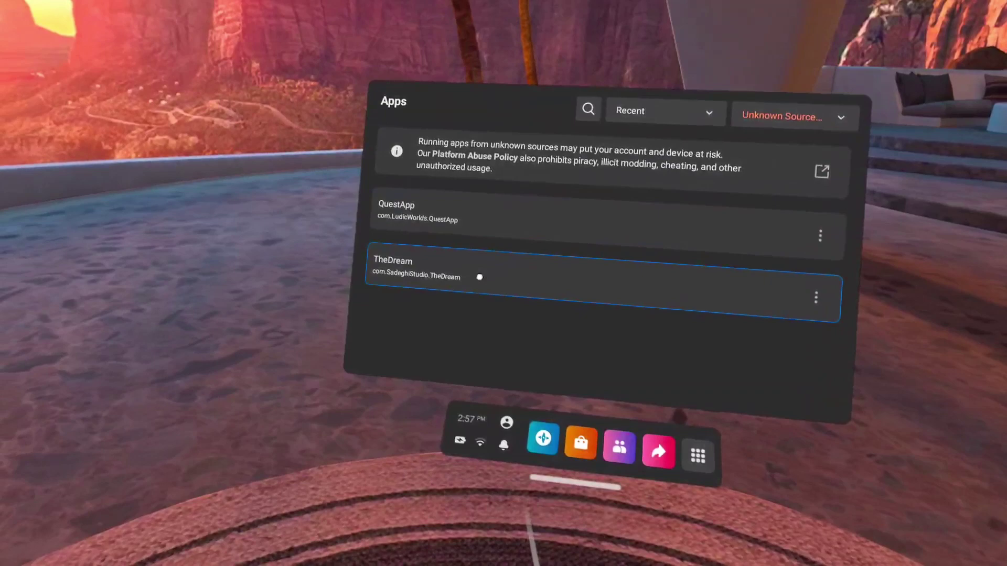
{"action": "left_click", "coordinate": [479, 277]}
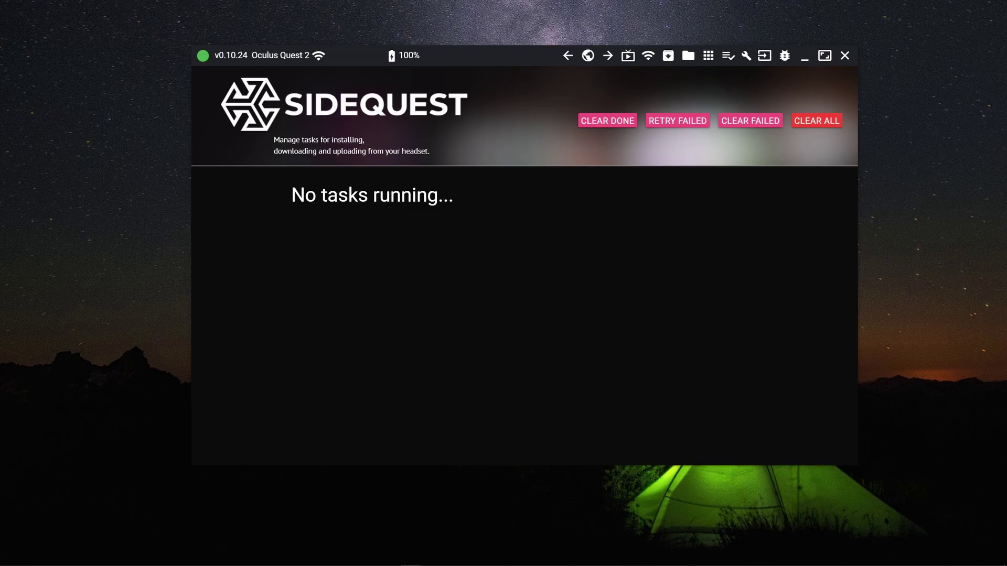
Uninstall com.LudicWorlds.QuestApp, then confirm quillplayer, spatial_persistence_service and TheDream remain installed.
{"action": "left_click", "coordinate": [709, 55]}
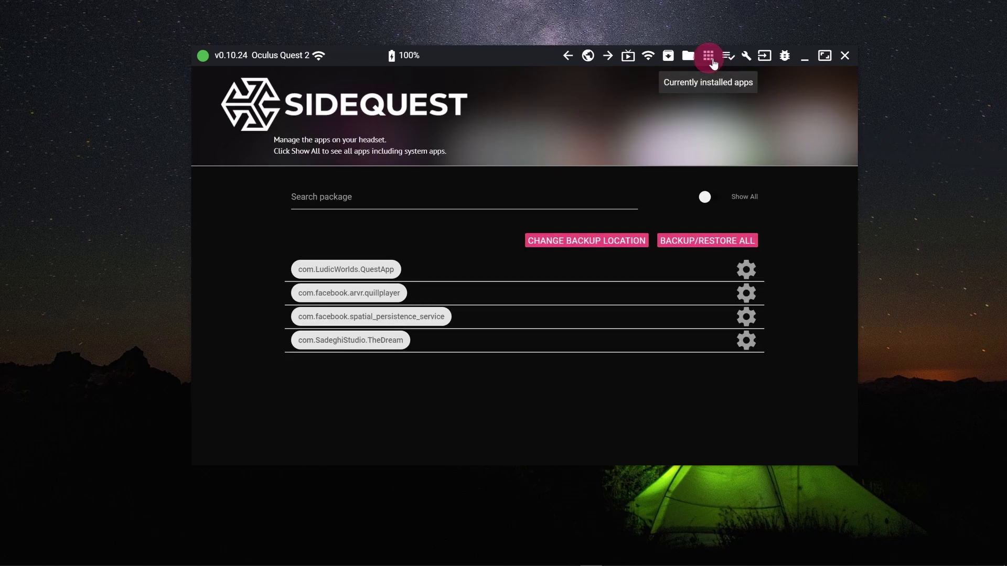
{"action": "left_click", "coordinate": [747, 271]}
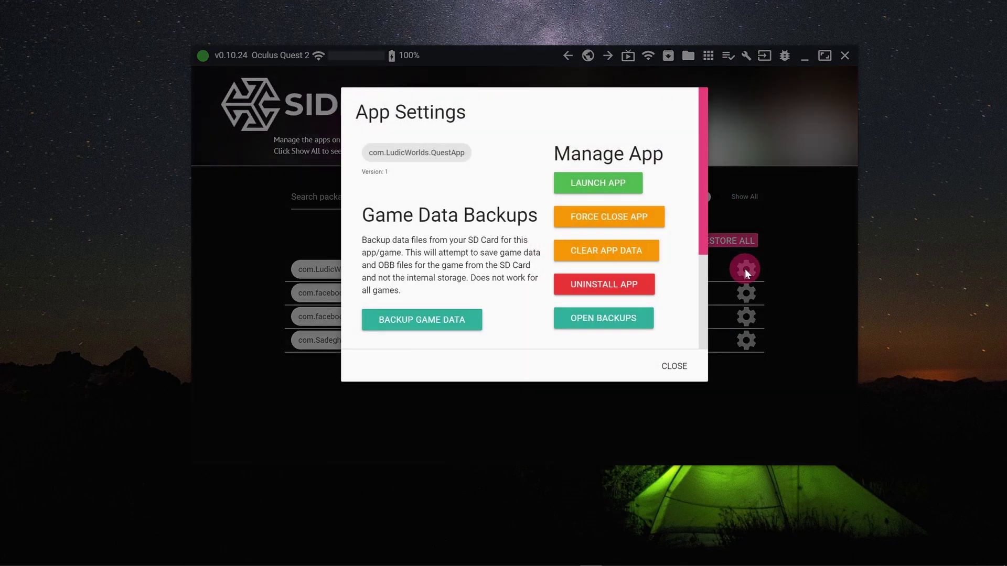
{"action": "left_click", "coordinate": [629, 287]}
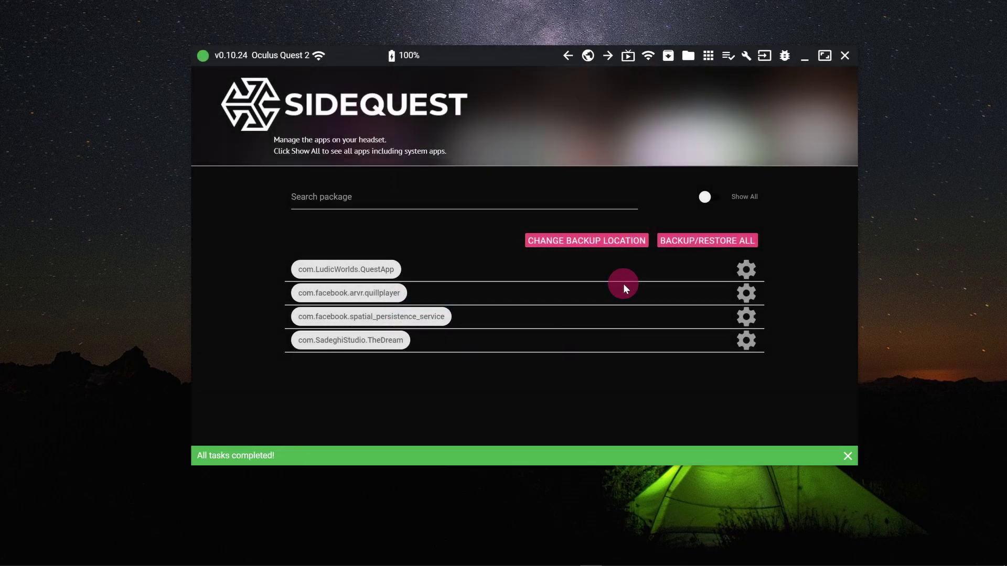
{"action": "left_click", "coordinate": [729, 59]}
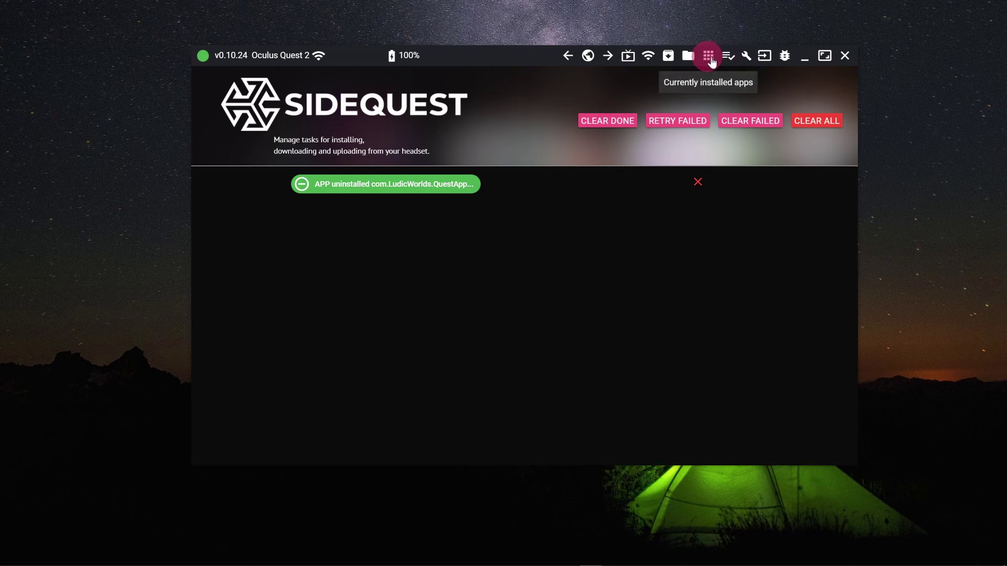
{"action": "left_click", "coordinate": [709, 58]}
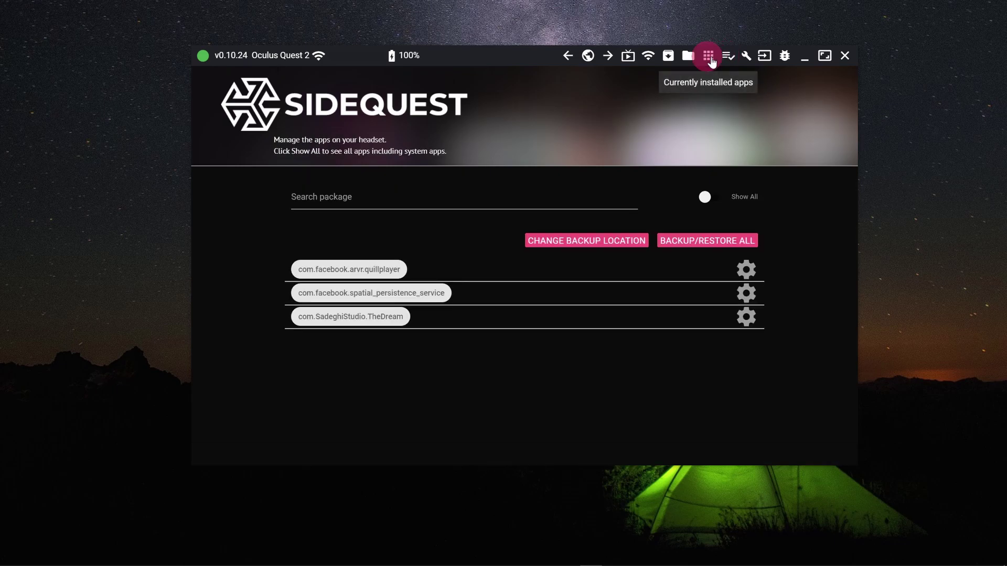